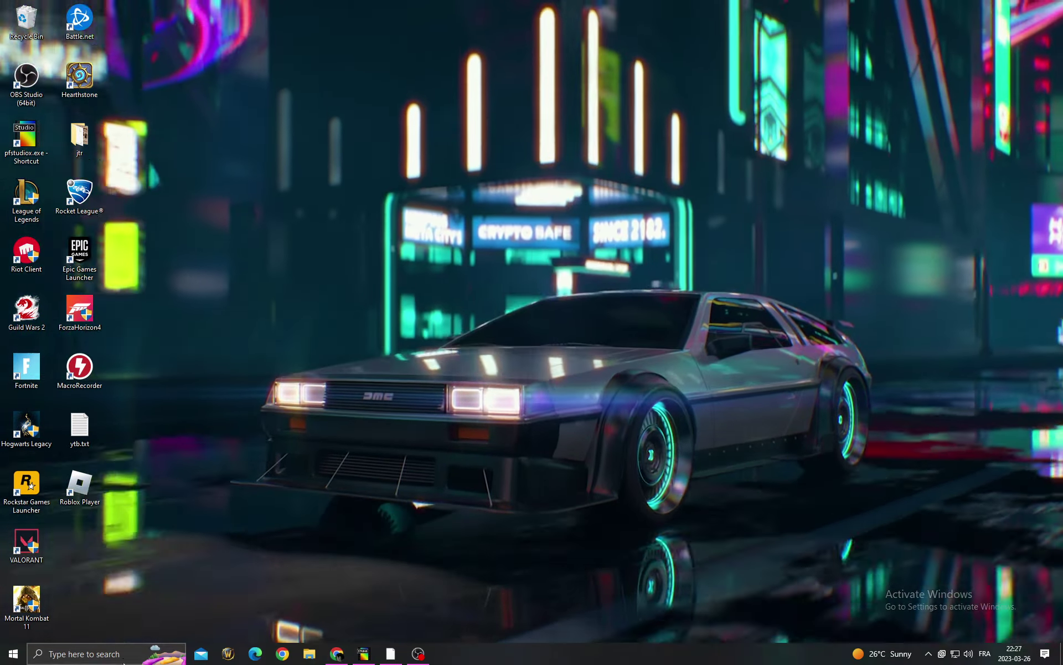
# Search Windows for 'bac' to bring up the Background apps setting
pyautogui.click(123, 654)
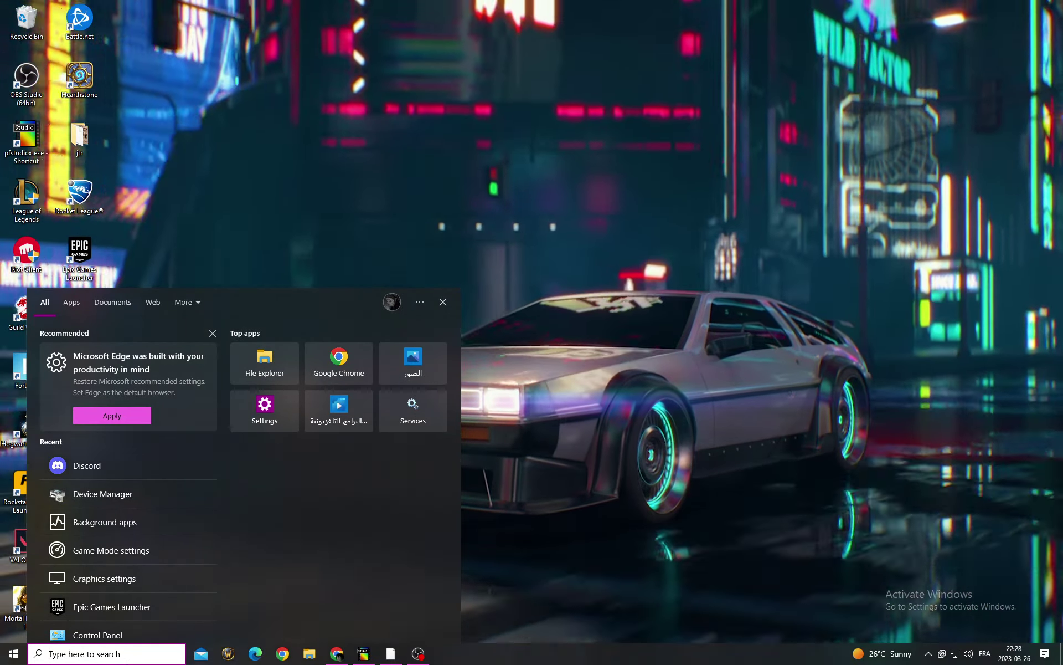
pyautogui.write('bac')
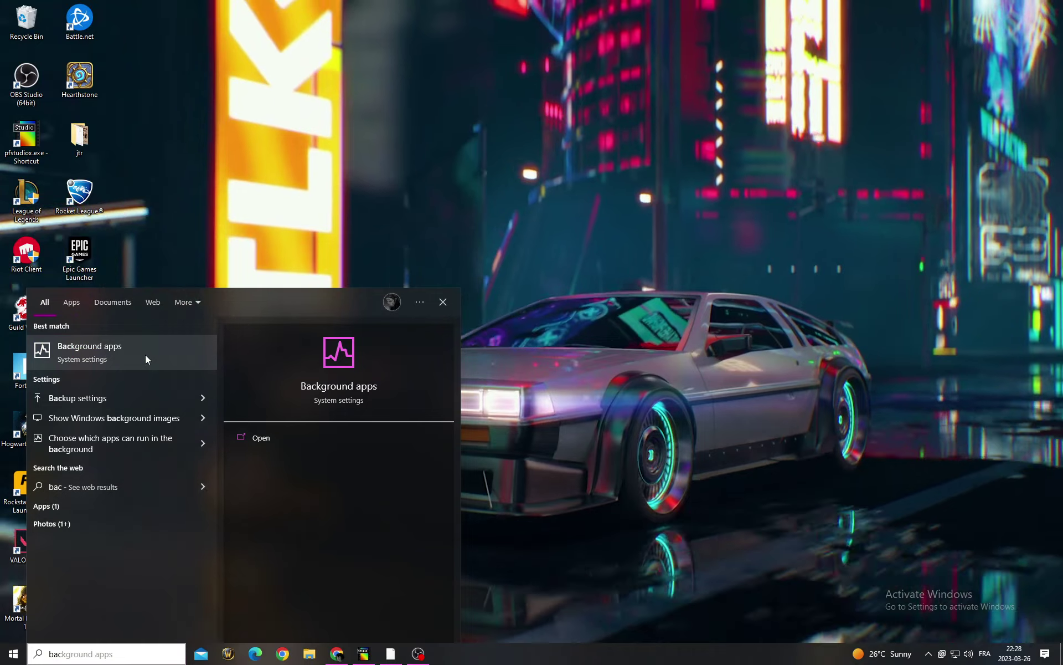
# Check that Background apps is Off, close Settings, and open Roblox Player shortcut Properties
pyautogui.click(146, 357)
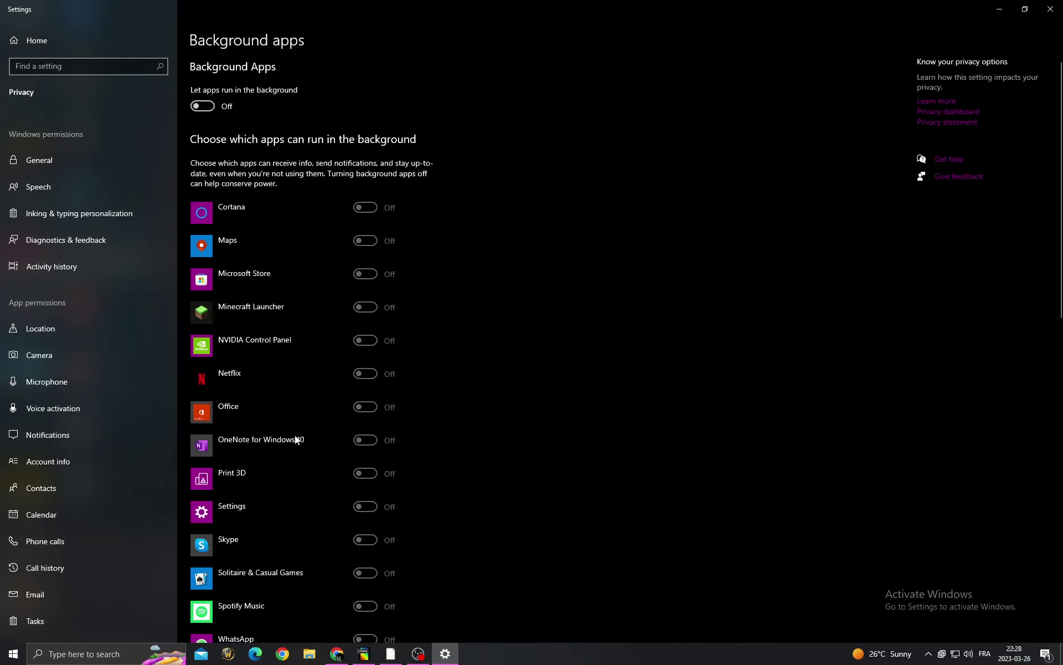
pyautogui.click(1060, 5)
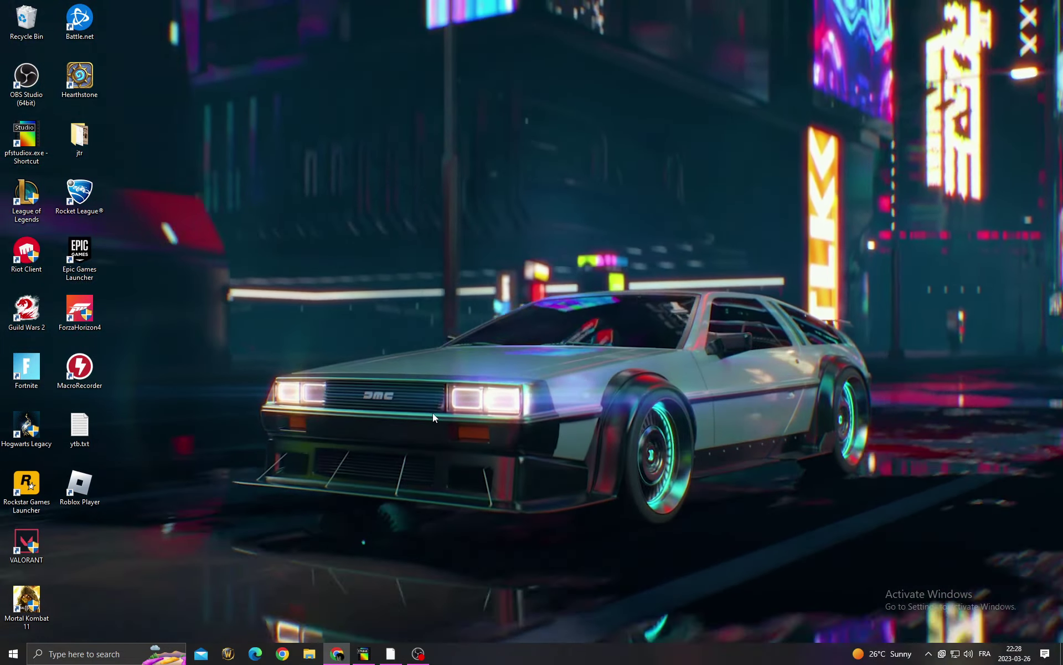
pyautogui.rightClick(92, 483)
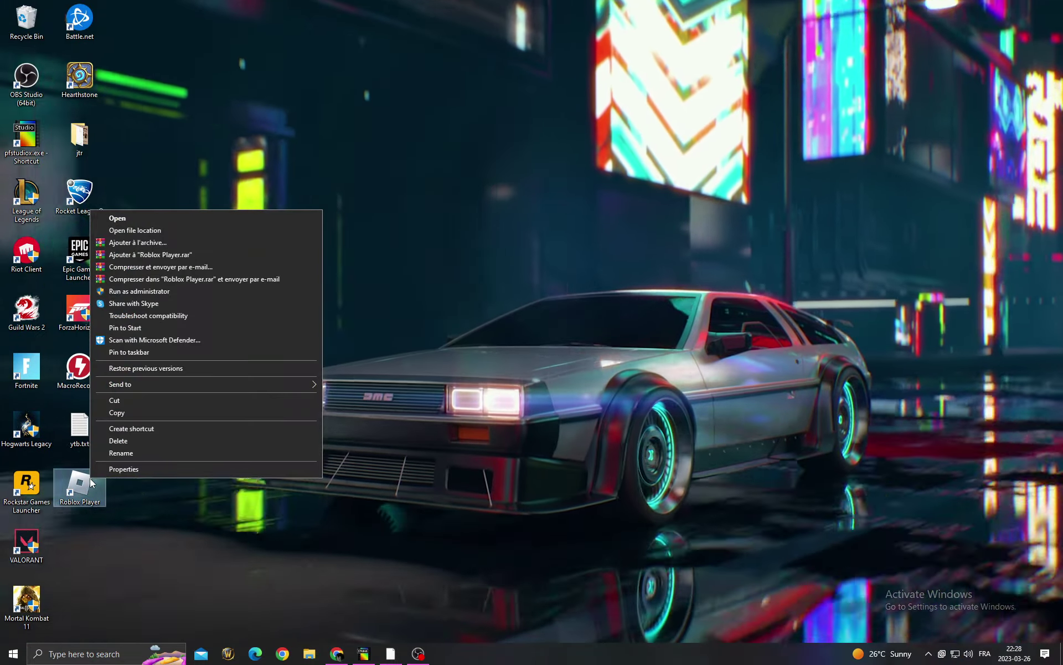
pyautogui.click(116, 534)
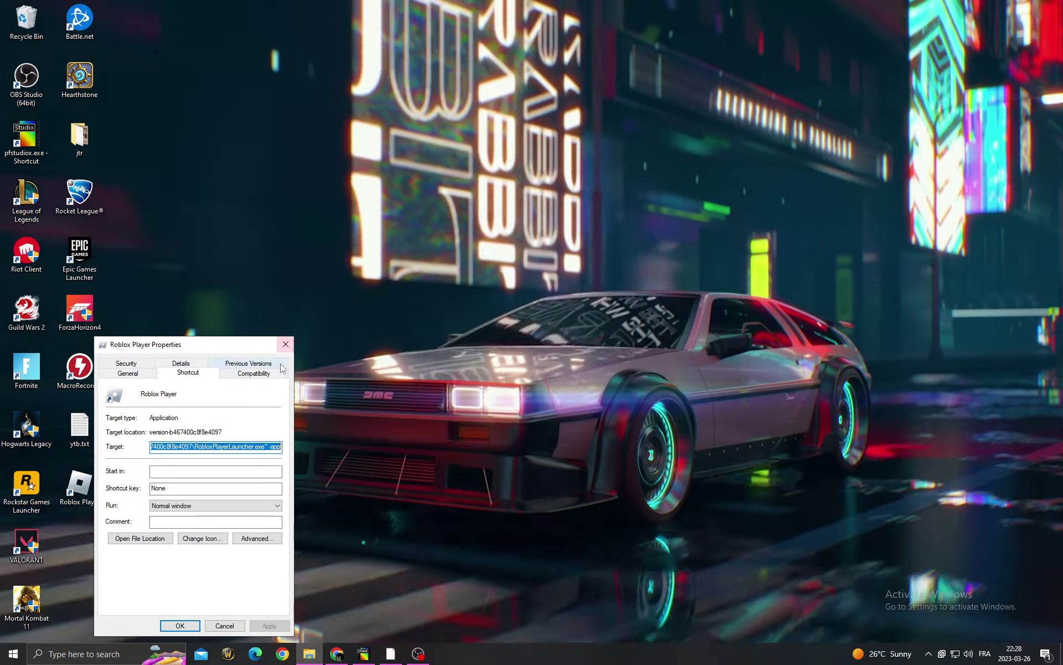
# Set Roblox Player's compatibility to Windows 8 with fullscreen optimizations disabled, and apply with OK
pyautogui.click(253, 373)
pyautogui.moveTo(247, 347); pyautogui.dragTo(543, 236)
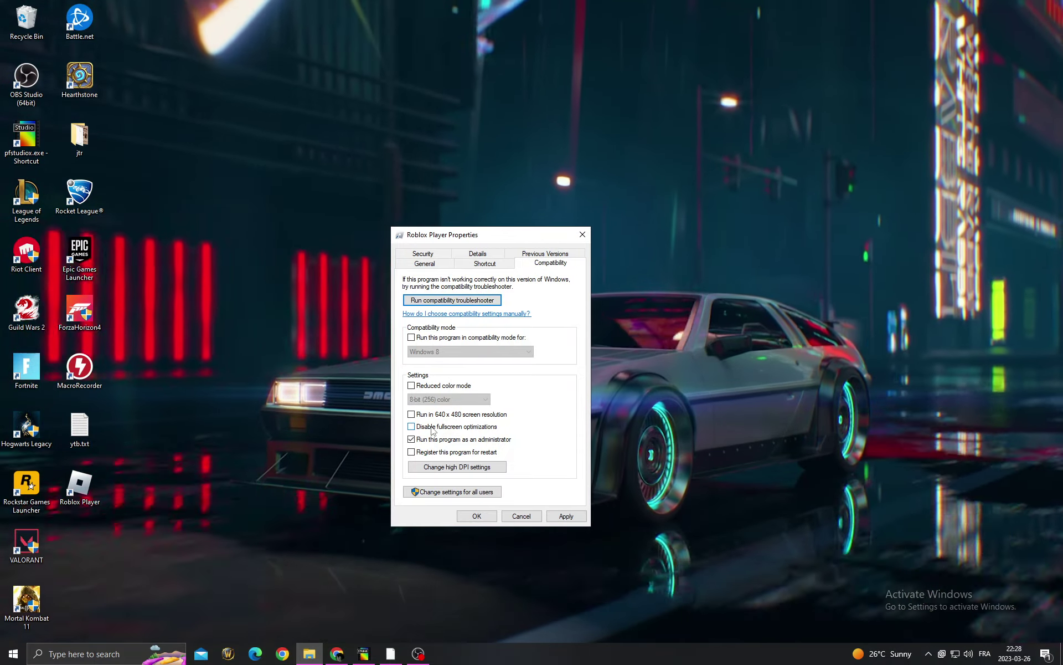
pyautogui.click(454, 351)
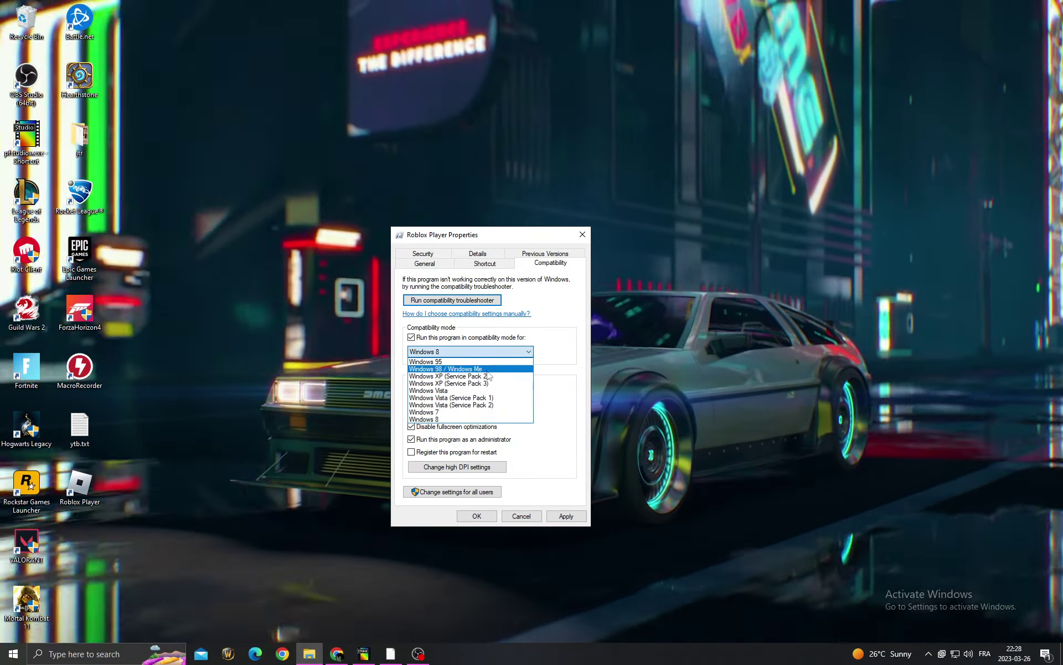
pyautogui.click(465, 417)
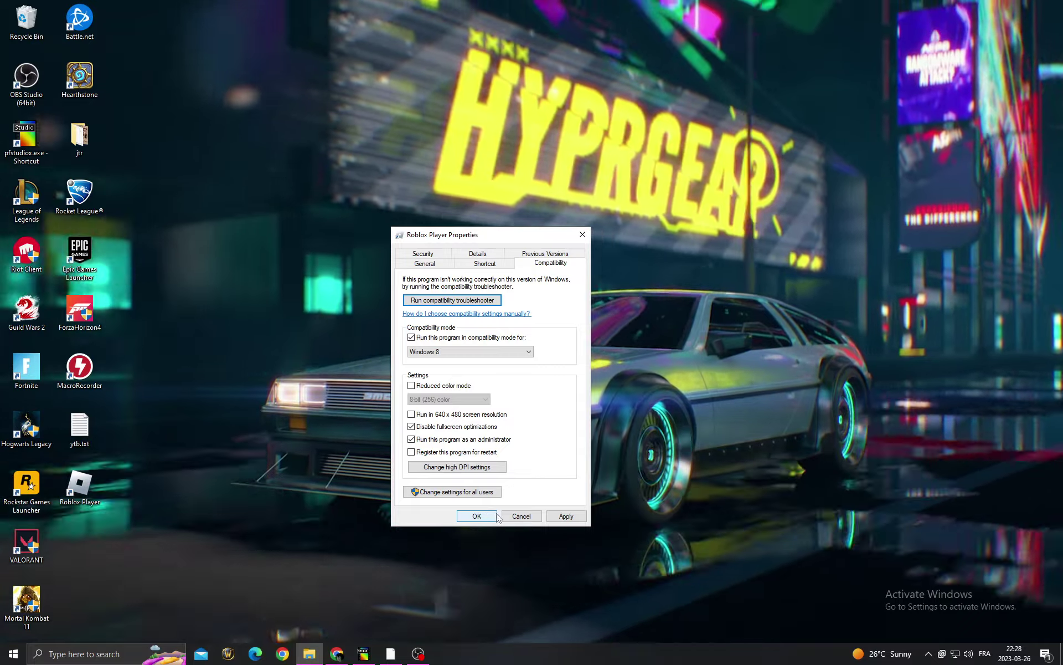
pyautogui.click(477, 516)
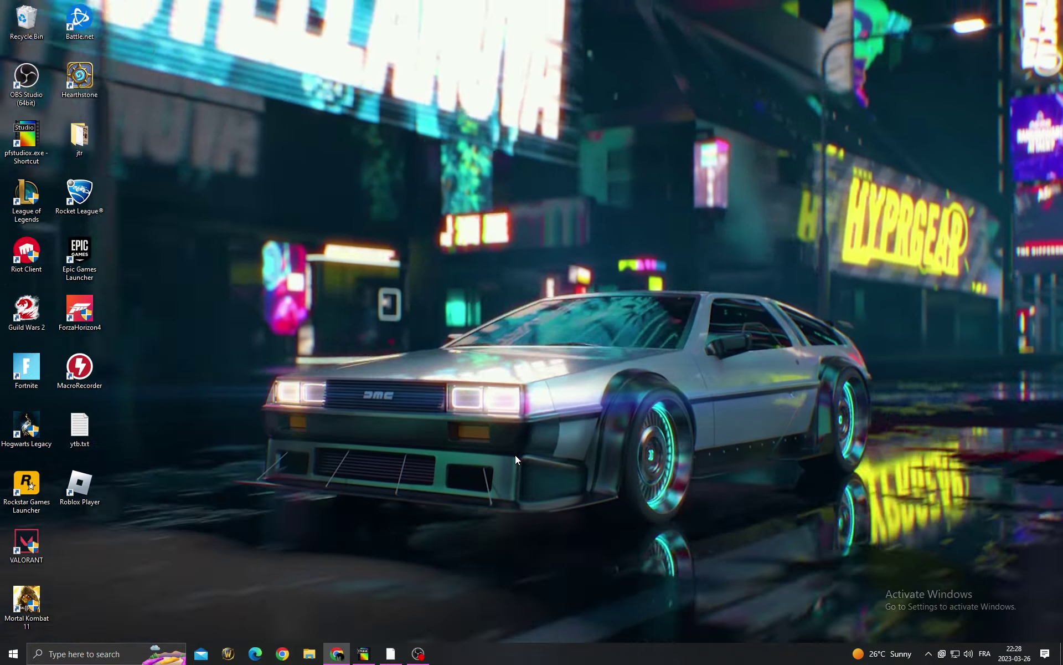